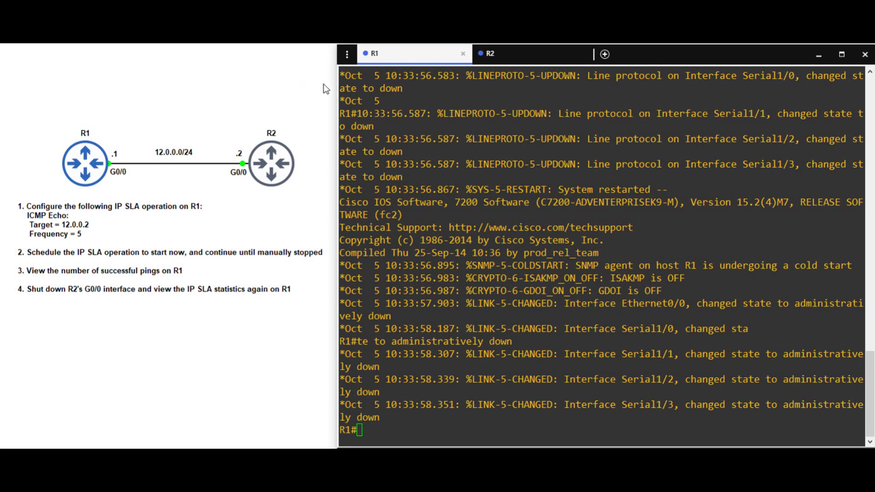
Step: Enter global configuration mode on R1 with 'conf t'
left_click(423, 439)
key("Return")
key("Return")
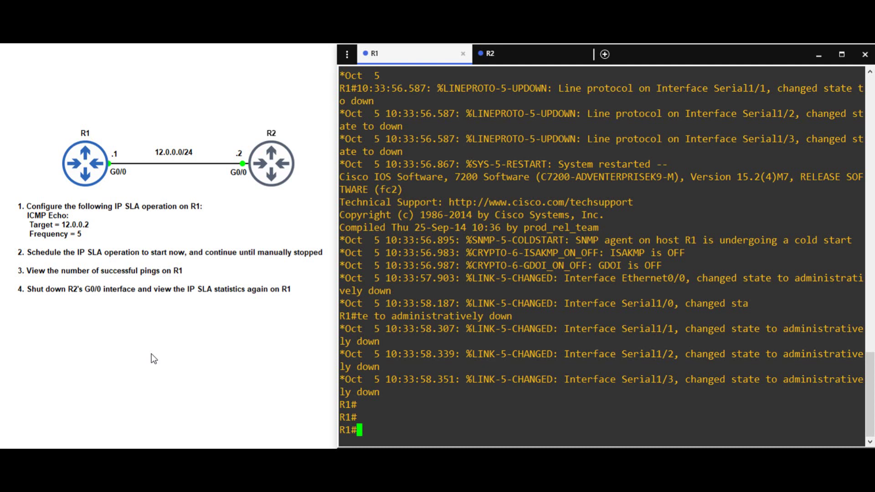
type("conf t")
key("Return")
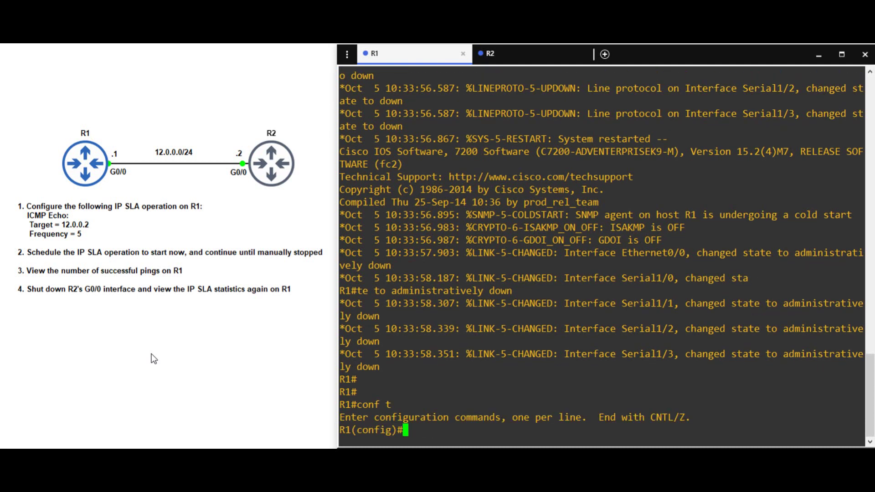
Step: Check the IP SLA entry number range in help, then create IP SLA operation 1
type("ip sla ?")
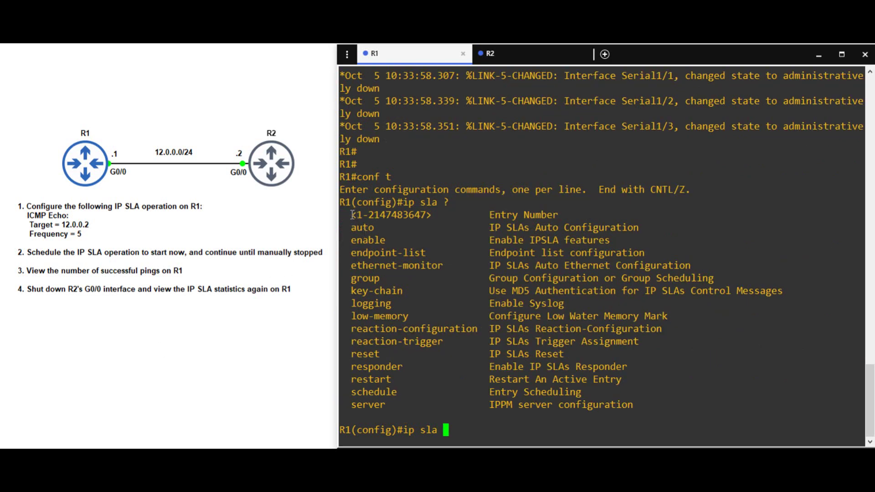
left_click_drag(351, 214, 577, 214)
left_click(461, 429)
type("1 ?")
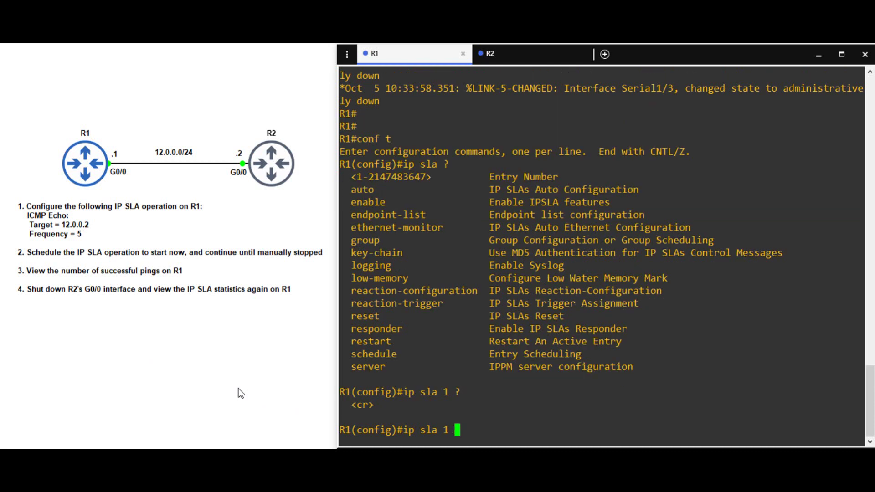
key("Return")
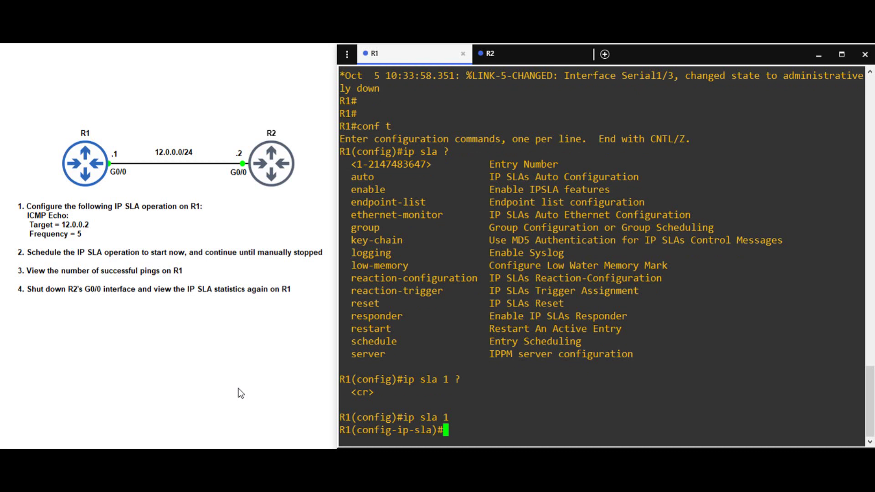
Step: Make SLA 1 an icmp-echo probe targeting 12.0.0.2
type("?")
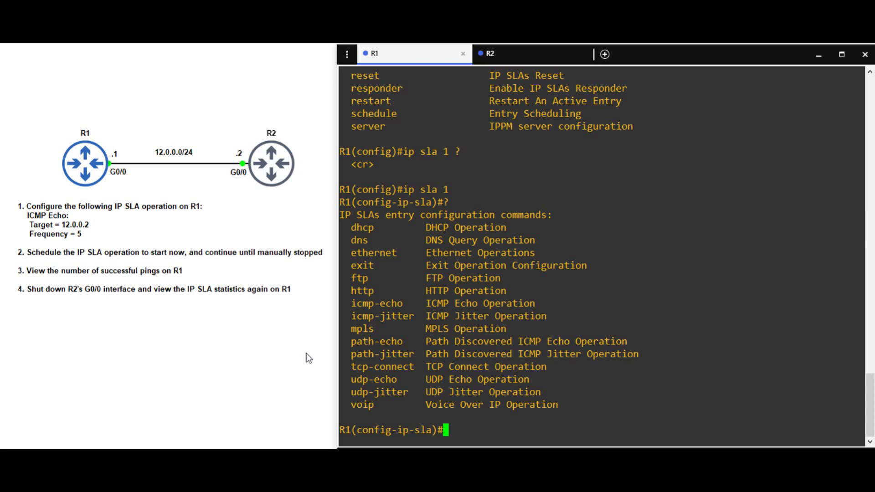
left_click_drag(346, 304, 528, 304)
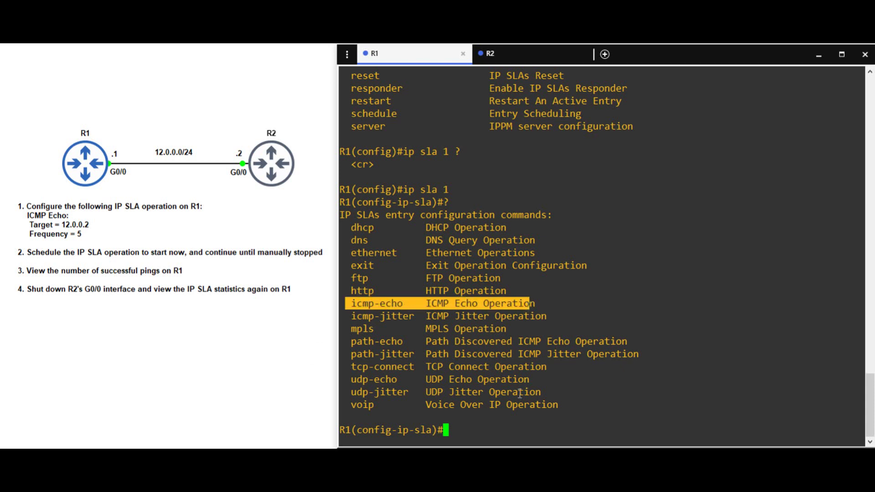
left_click(460, 427)
type("icmp")
key("Tab")
type("-ec")
key("Tab")
type("12.0.0.2")
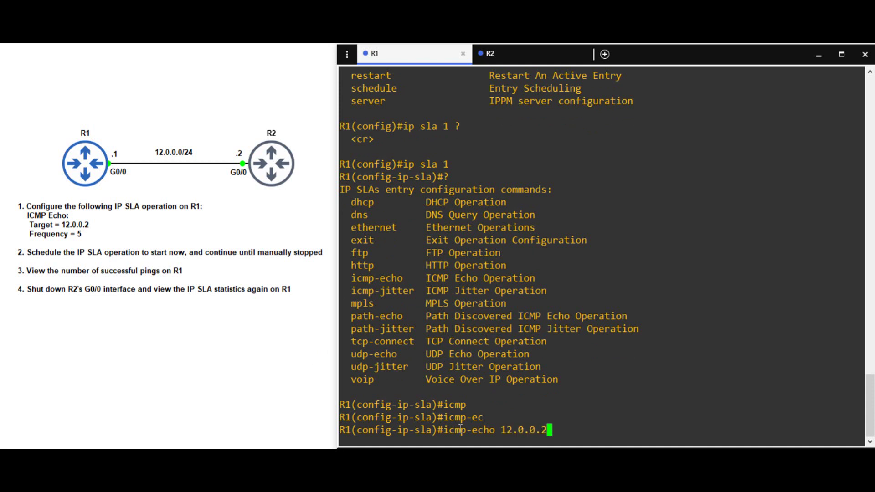
type(" ?")
key("Return")
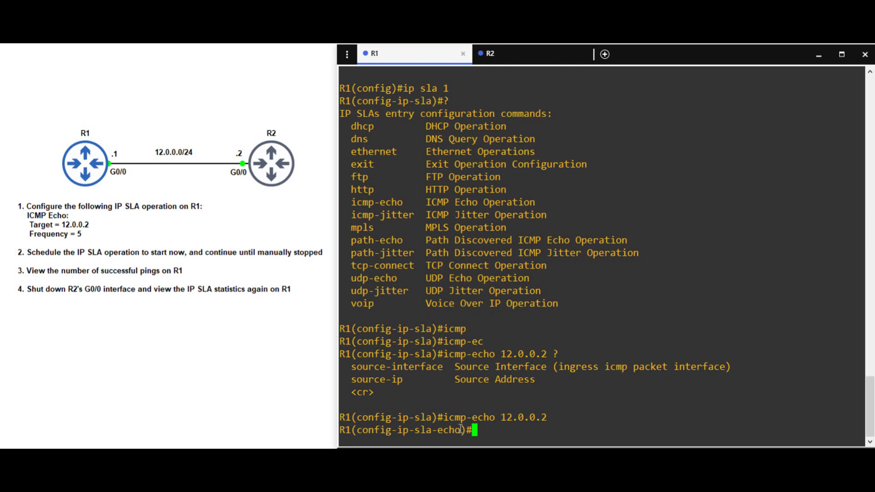
Step: Set the probe frequency to 5 seconds
type("?")
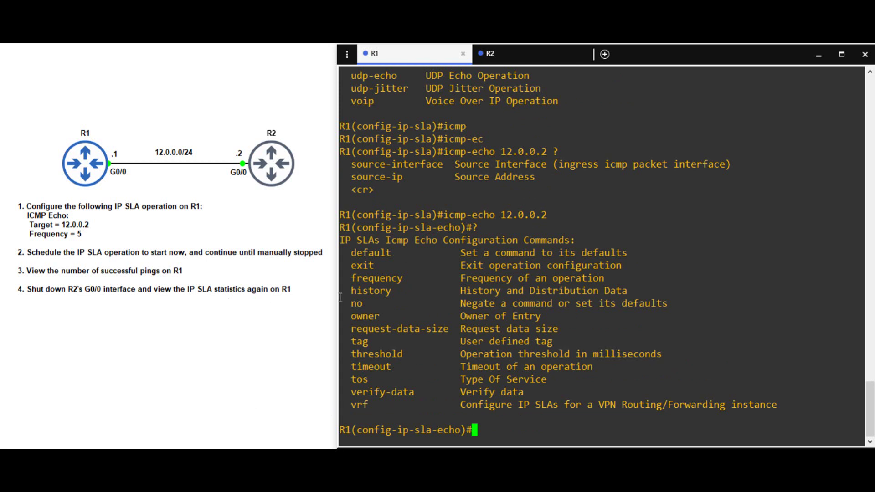
left_click_drag(345, 278, 642, 273)
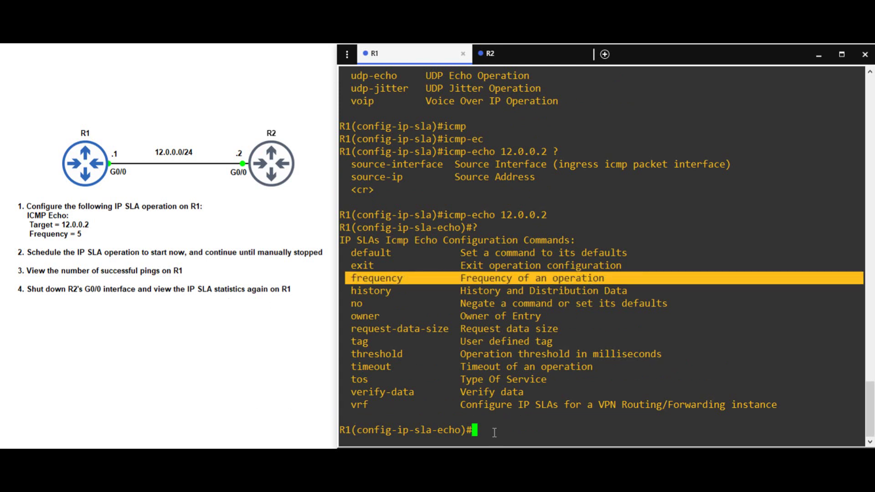
right_click(494, 432)
type("freq")
key("Tab")
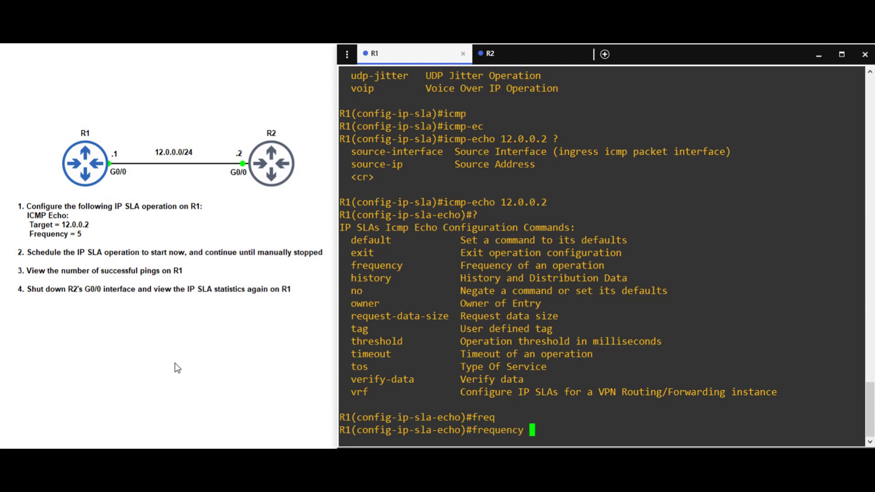
type("5")
key("Return")
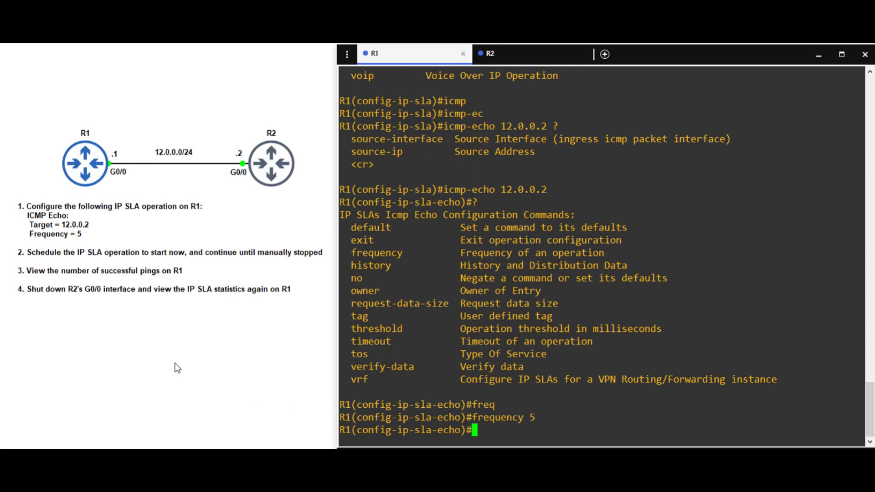
Step: Leave the echo configuration and begin 'ip sla schedule 1 start-time', reviewing the start options
type("exit")
key("Return")
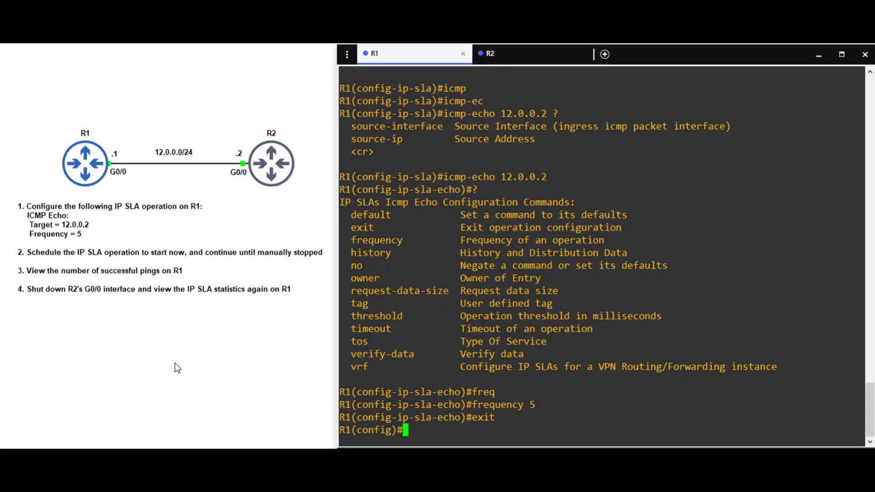
type("ip sla ?")
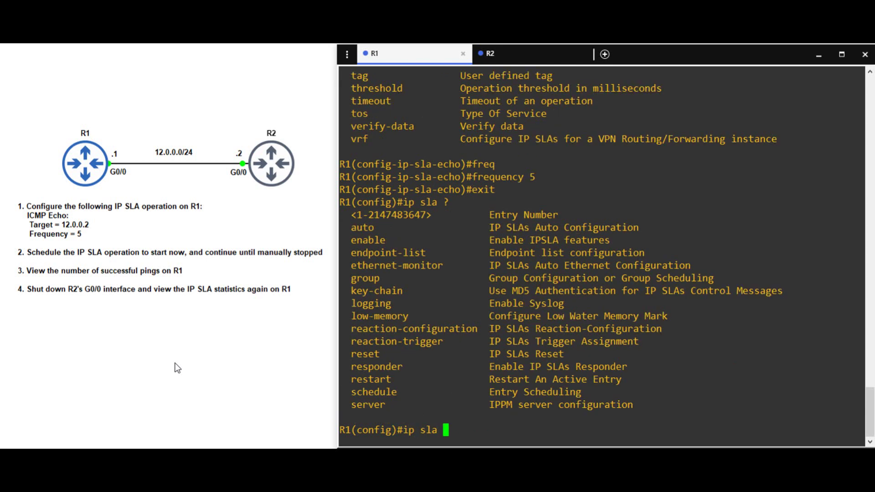
type("sch")
key("Tab")
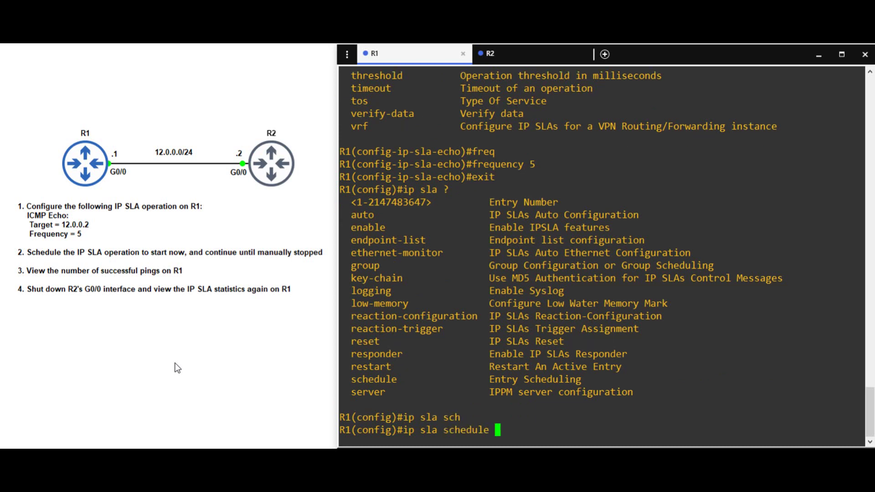
type("?1 ")
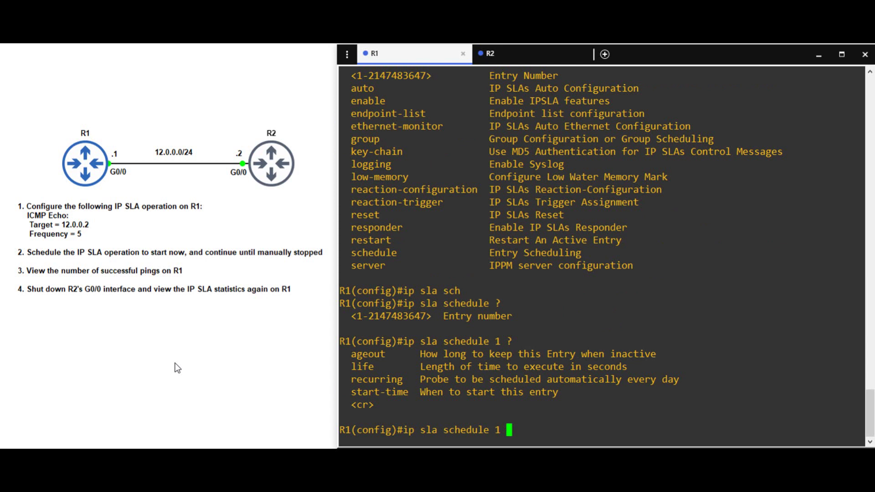
type("?start")
key("Tab")
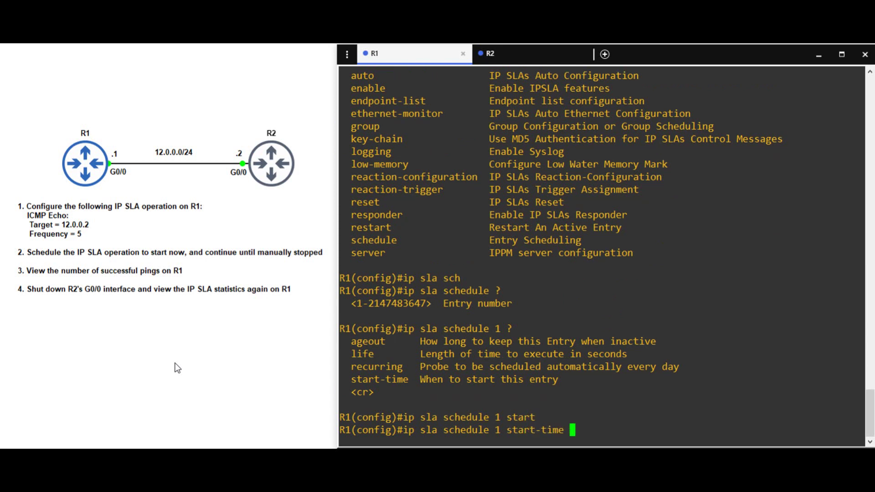
type("?")
left_click_drag(349, 349, 444, 354)
left_click(356, 367)
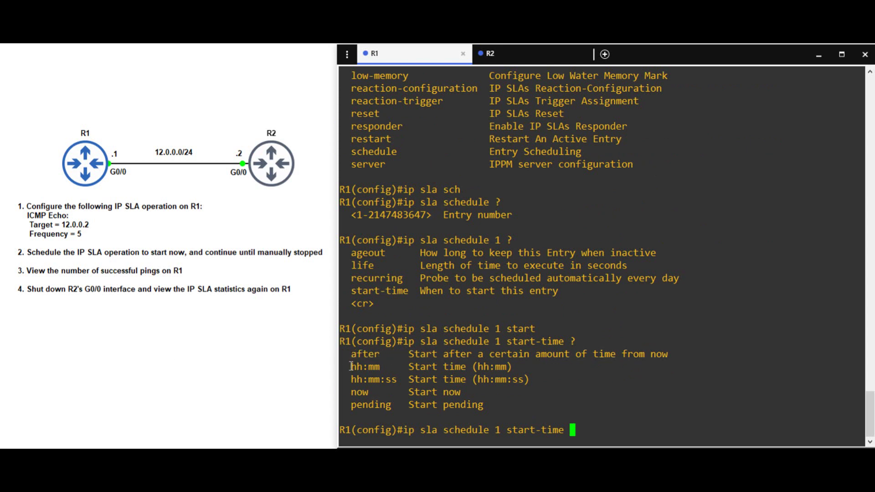
left_click_drag(347, 366, 522, 387)
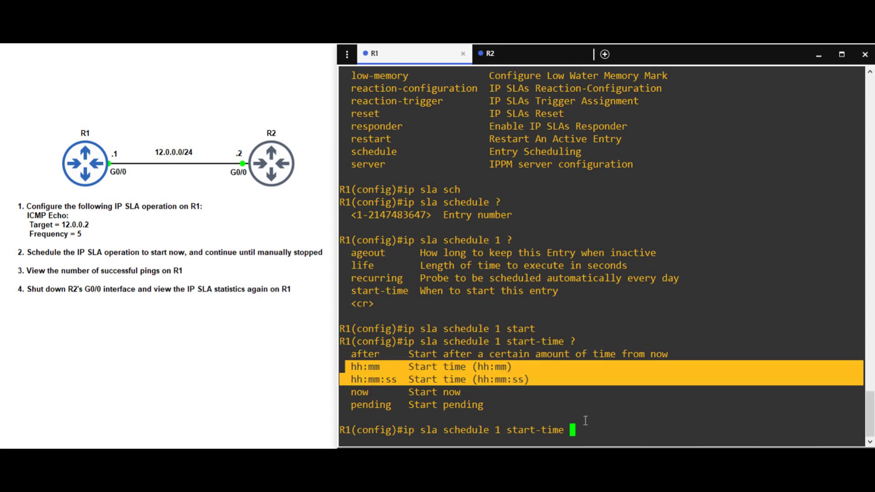
left_click(585, 431)
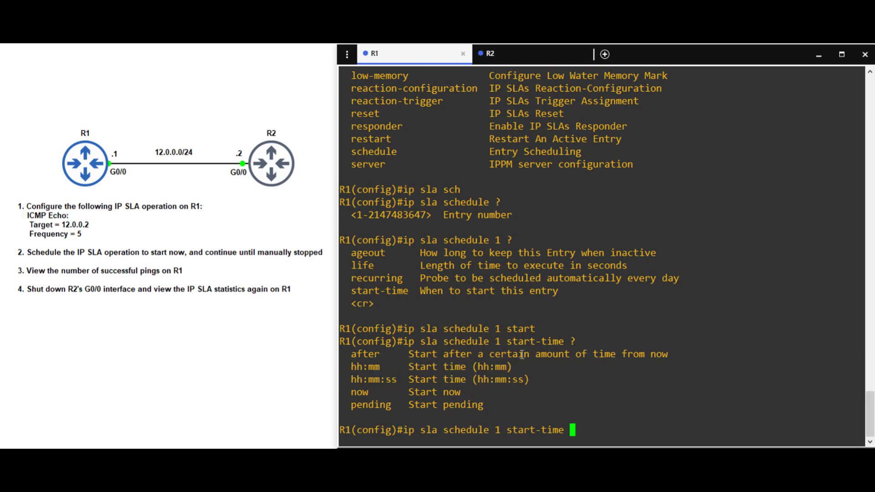
Step: Finish the schedule with start-time now and life forever
type("now ?")
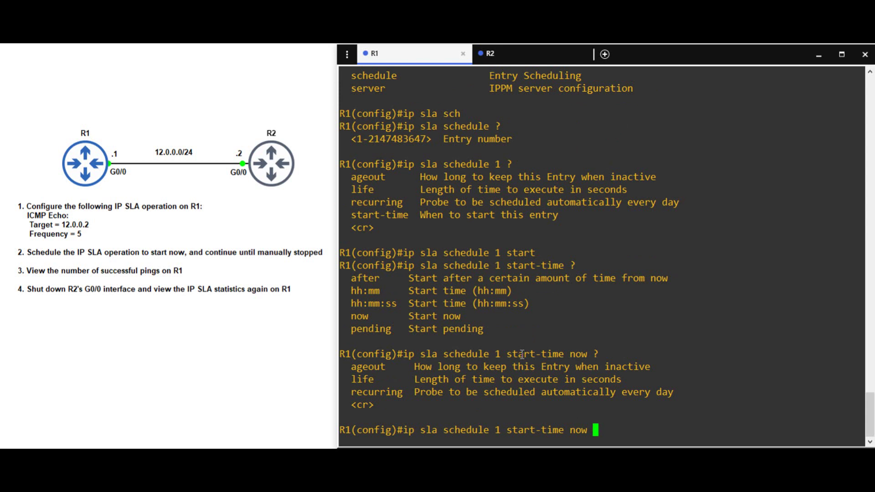
type("life ?")
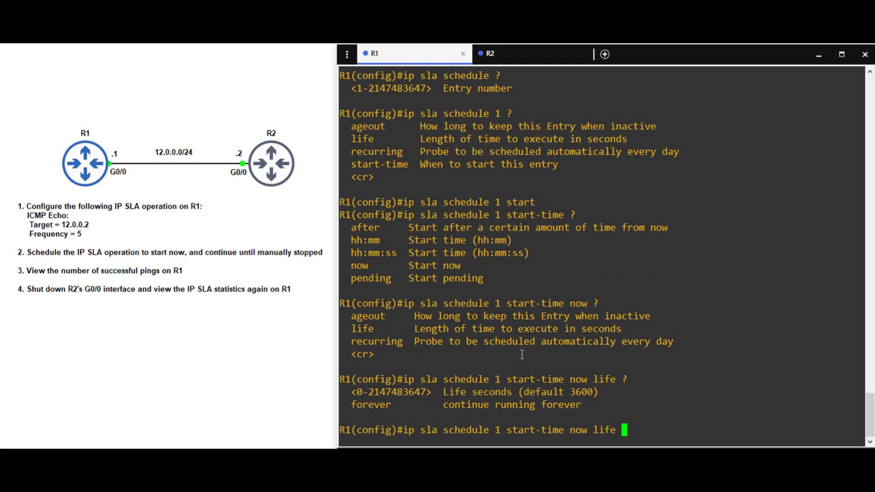
type("fore")
key("Tab")
key("Return")
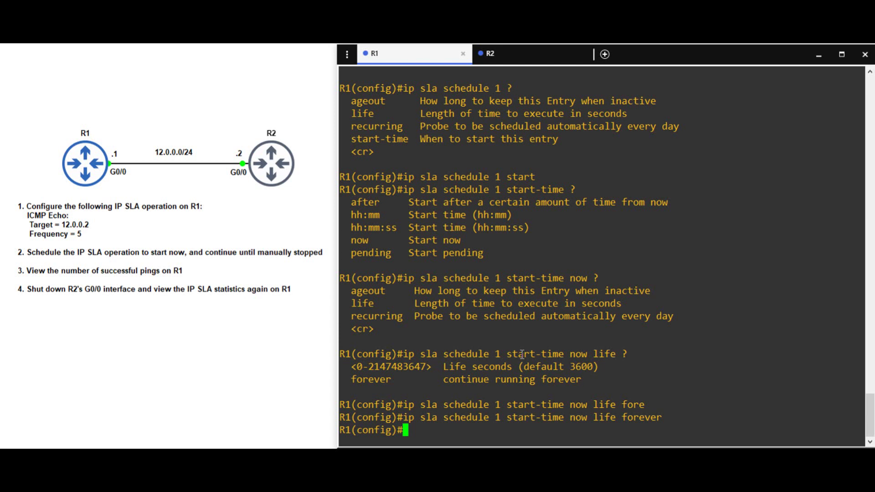
Step: Exit configuration mode and run 'show ip sla configuration' on R1
type("exit")
key("Return")
key("Return")
type("show ip sla conf")
key("Tab")
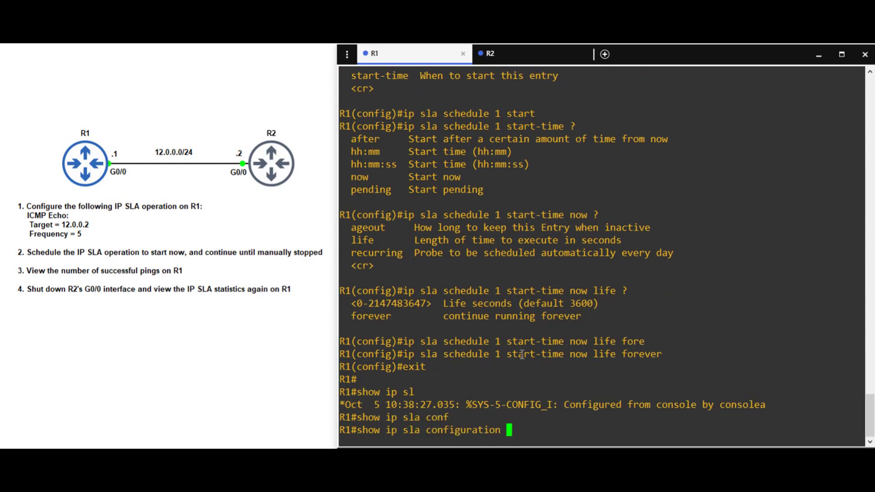
key("Return")
key("space")
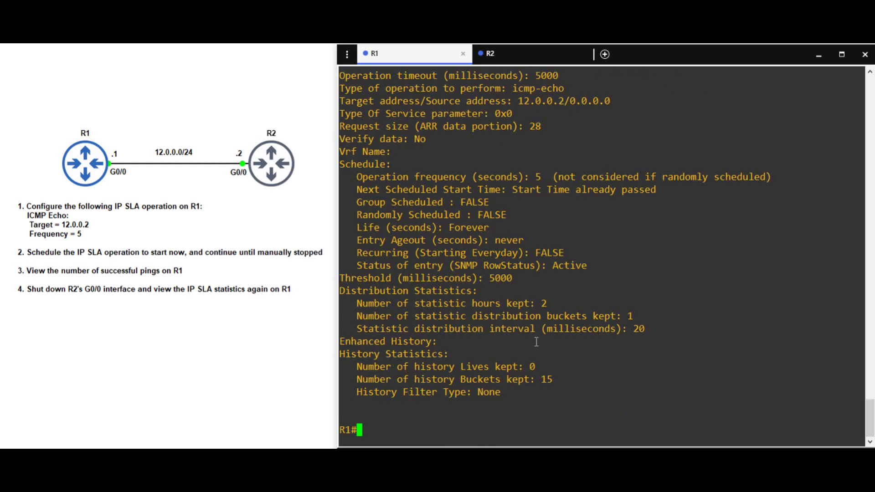
scroll(446, 263, "up", 5)
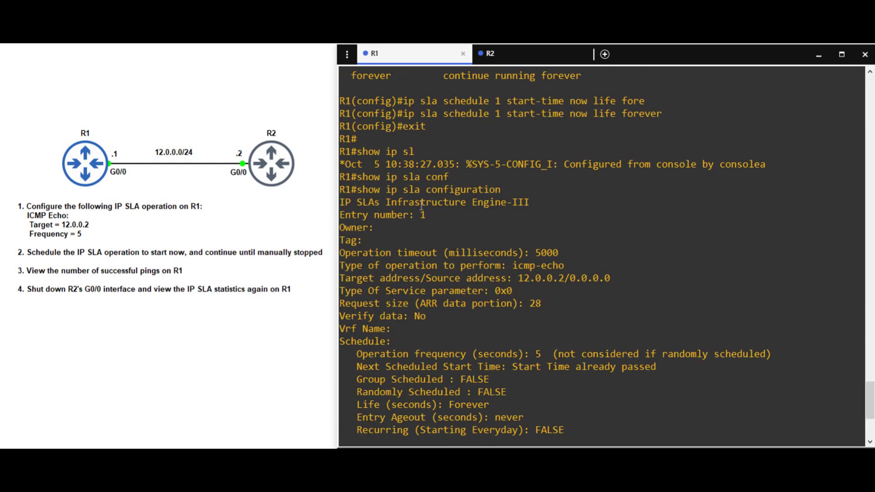
Step: Highlight entry 1, icmp-echo, target 12.0.0.2, frequency 5 and life Forever in the output
left_click_drag(408, 217, 428, 218)
left_click(436, 221)
left_click_drag(508, 266, 570, 265)
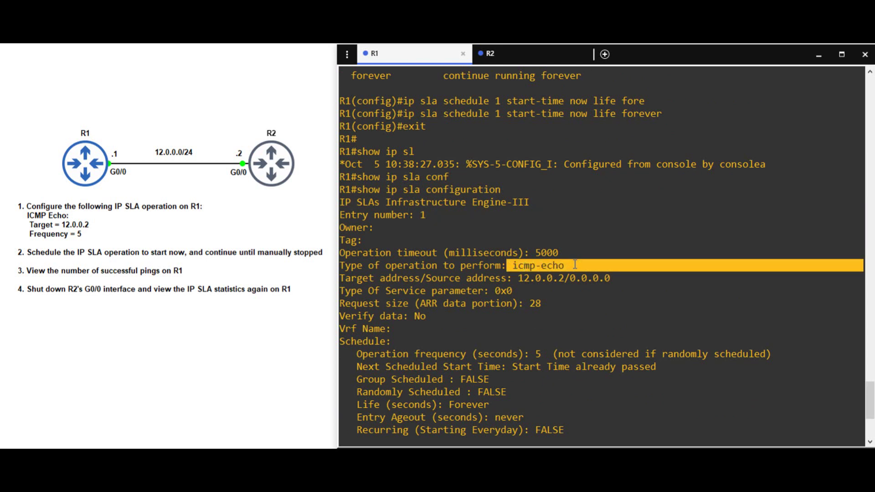
left_click(572, 265)
left_click_drag(514, 278, 564, 278)
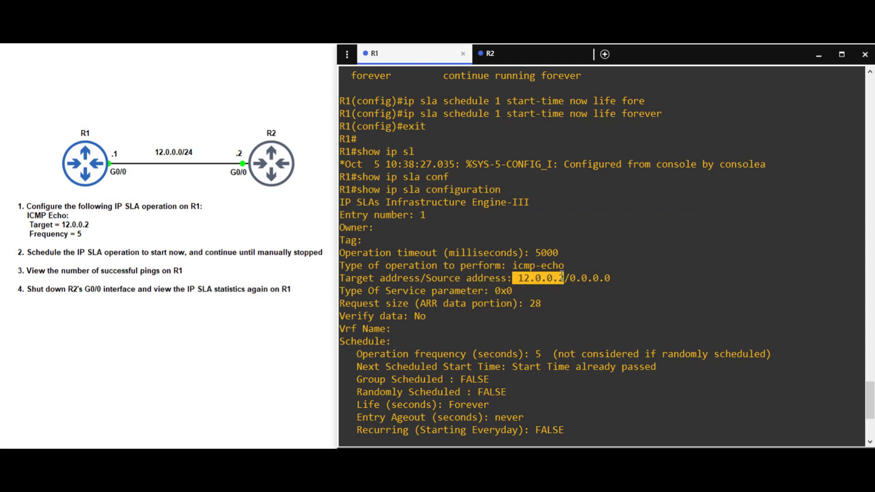
left_click(513, 277)
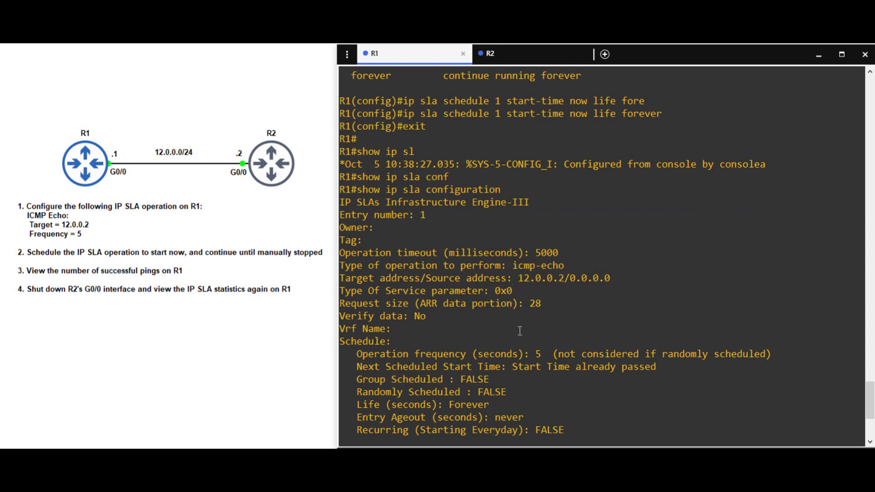
left_click_drag(530, 354, 656, 366)
left_click(545, 354)
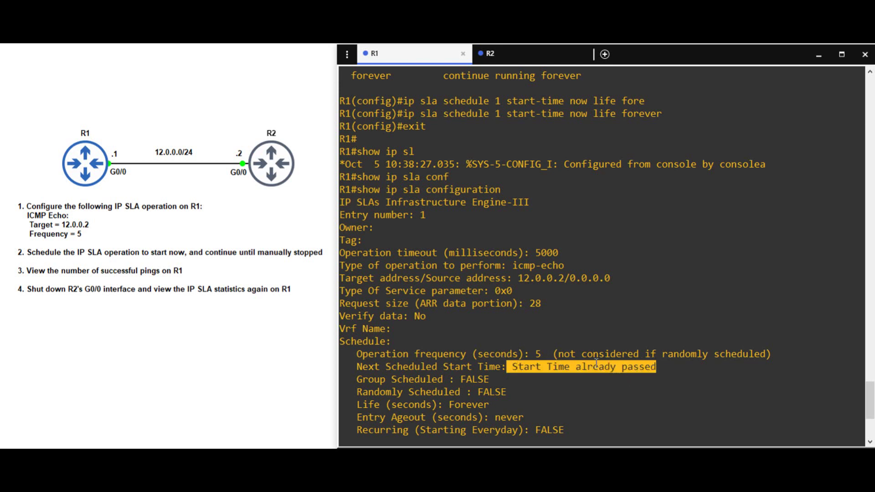
left_click(561, 393)
left_click_drag(443, 405, 528, 405)
Step: Run 'show ip sla statistics' three times, with successes climbing from 10 to 16 and 1 failure
key("space")
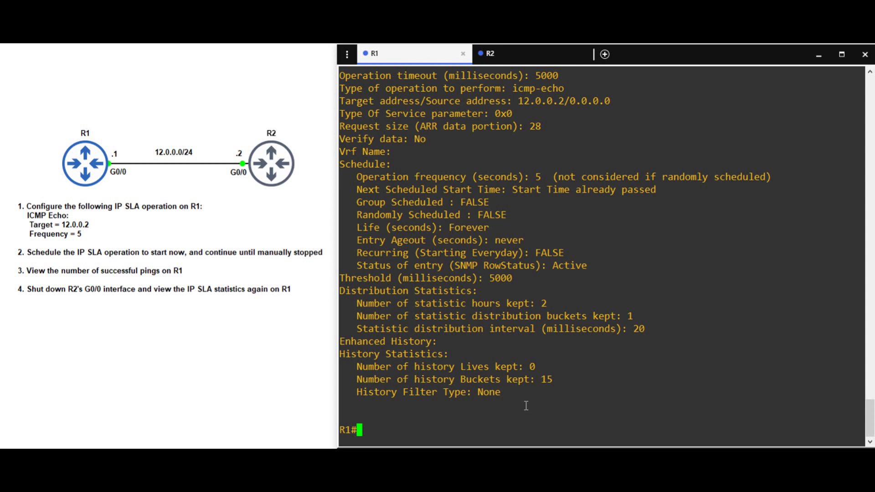
type("show ip sla stat")
key("Tab")
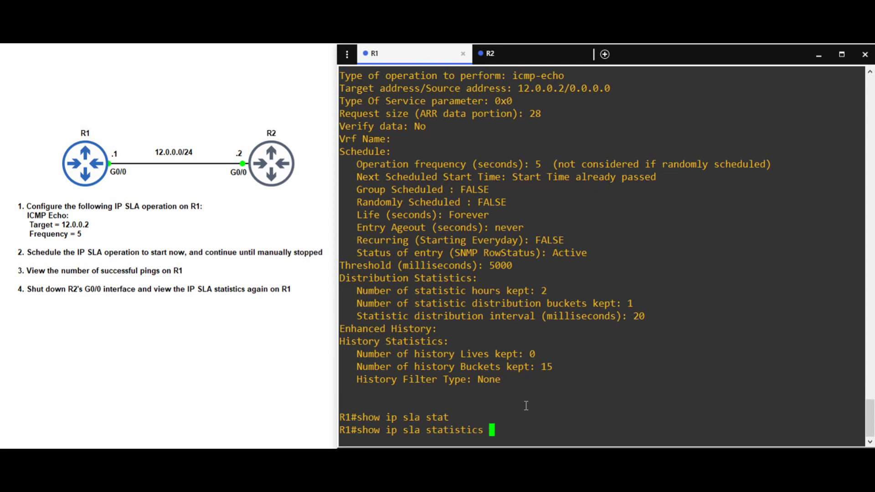
key("Return")
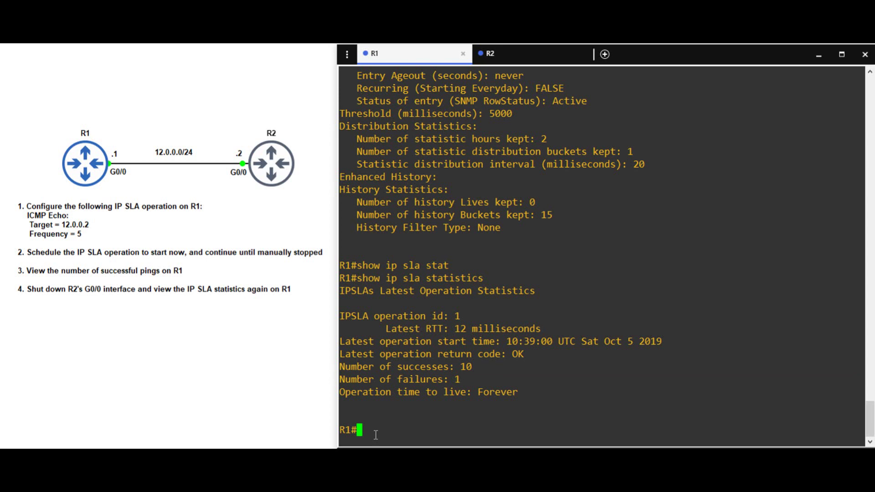
key("Up")
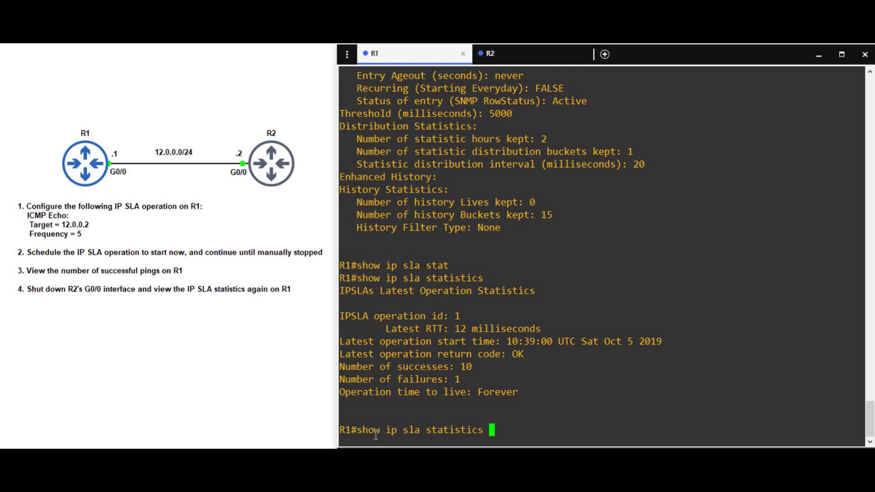
key("Return")
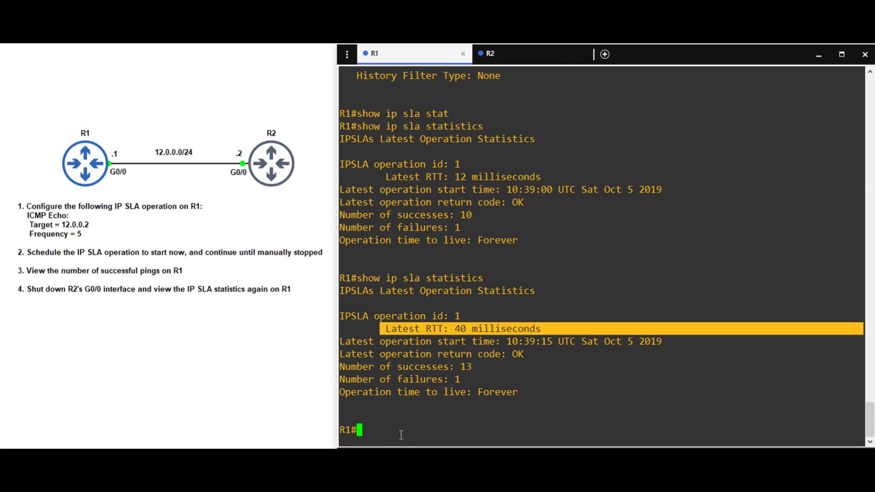
key("Up")
key("Return")
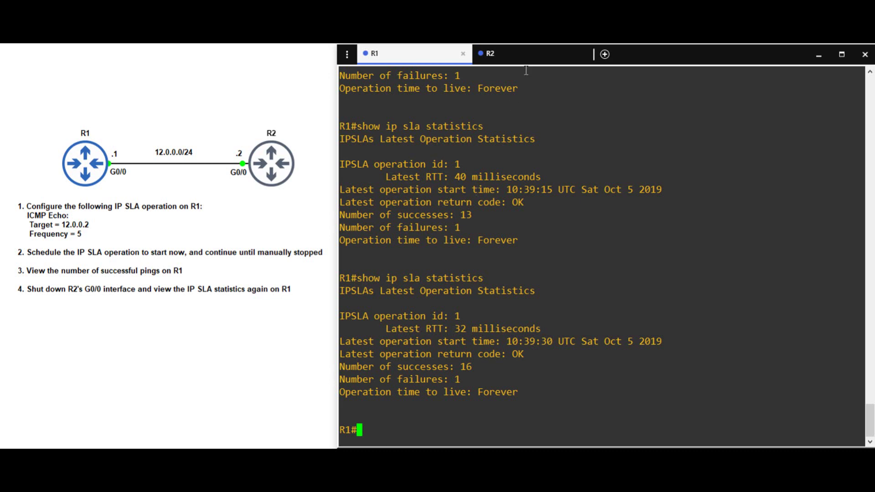
Step: On R2, enter 'conf t', 'int g0/0' and 'shutdown', then go back to R1
left_click(529, 55)
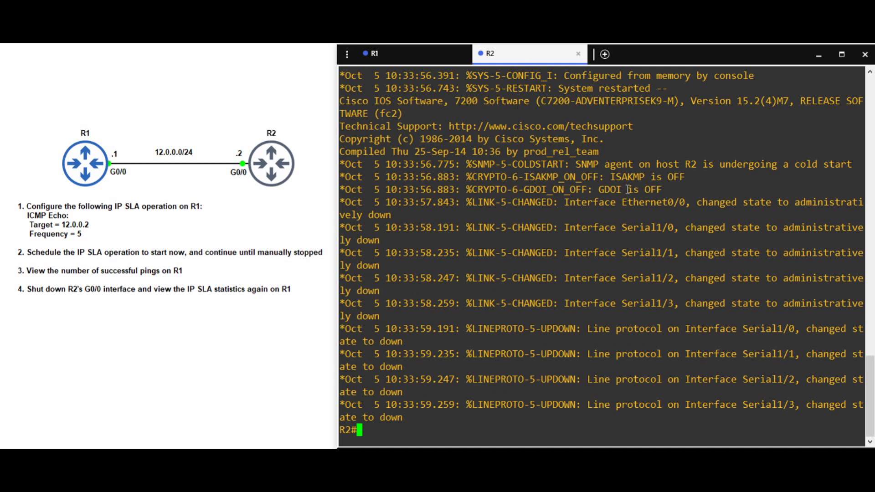
key("Return")
key("Return")
type("conf t")
key("Return")
type("int g0/0")
key("Return")
type("shut")
key("Tab")
key("Return")
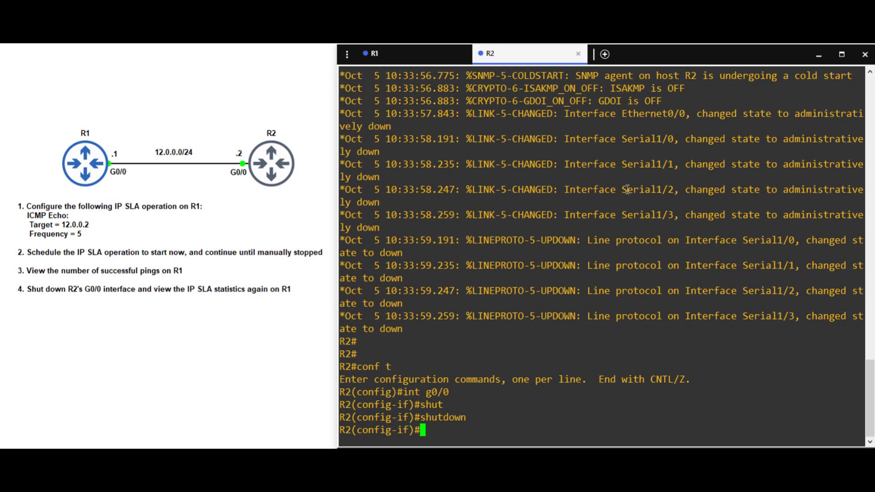
left_click(406, 57)
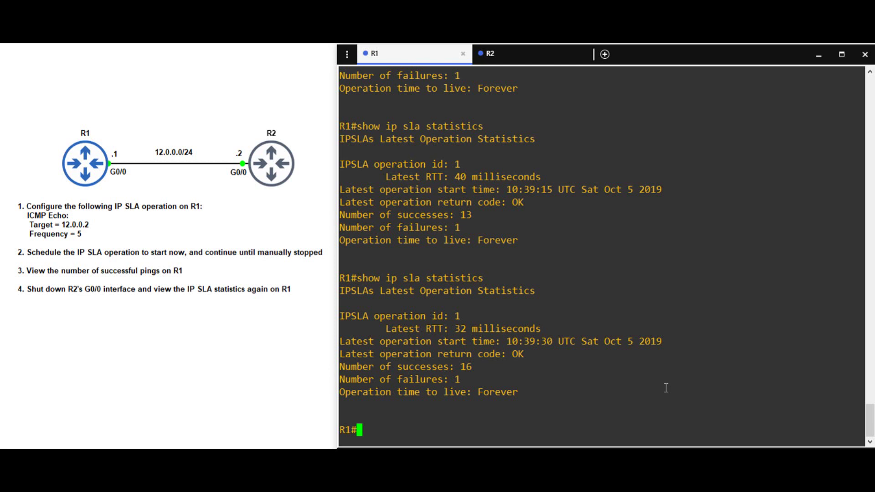
Step: Rerun the statistics twice, highlighting the Latest RTT timeout and failures rising from 3 to 5
key("Up")
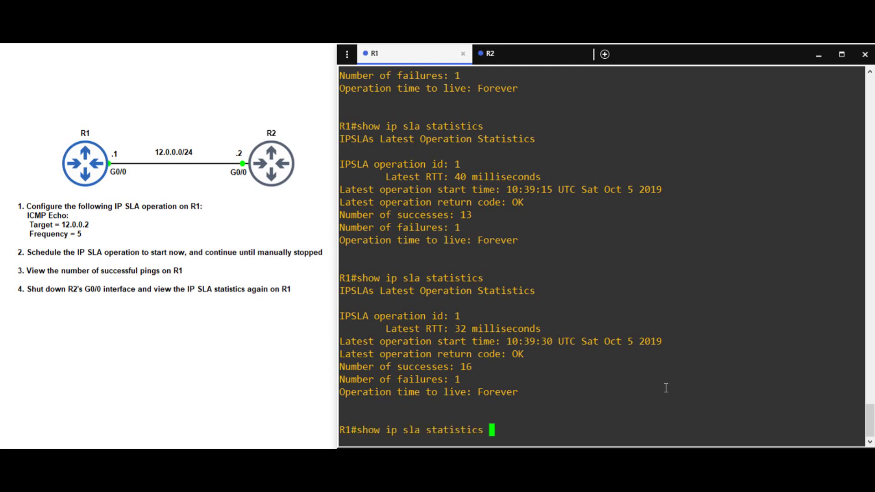
key("Return")
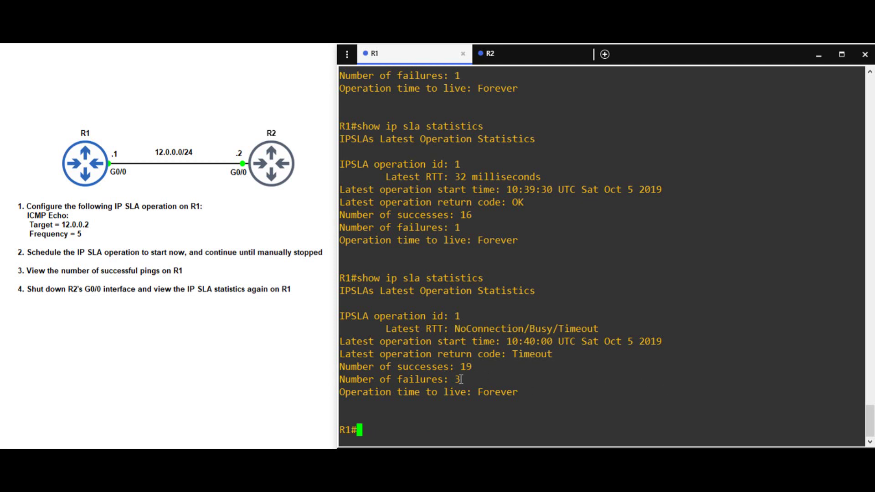
left_click_drag(458, 379, 469, 376)
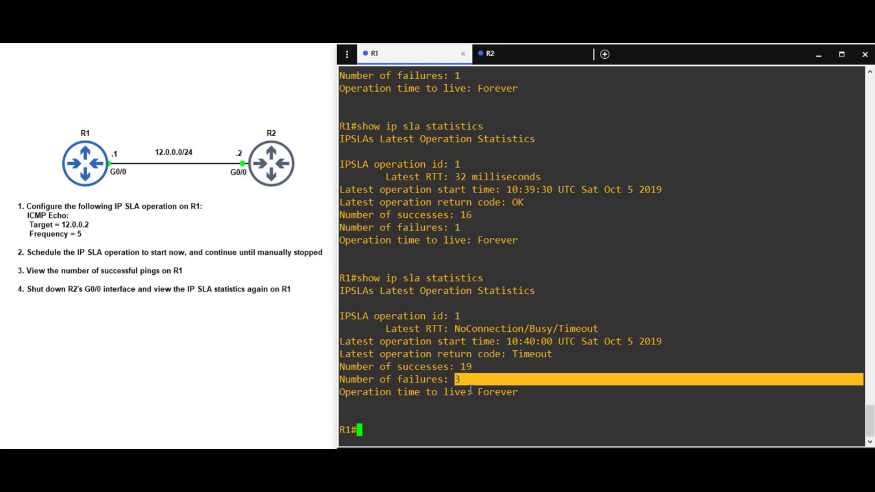
left_click(470, 394)
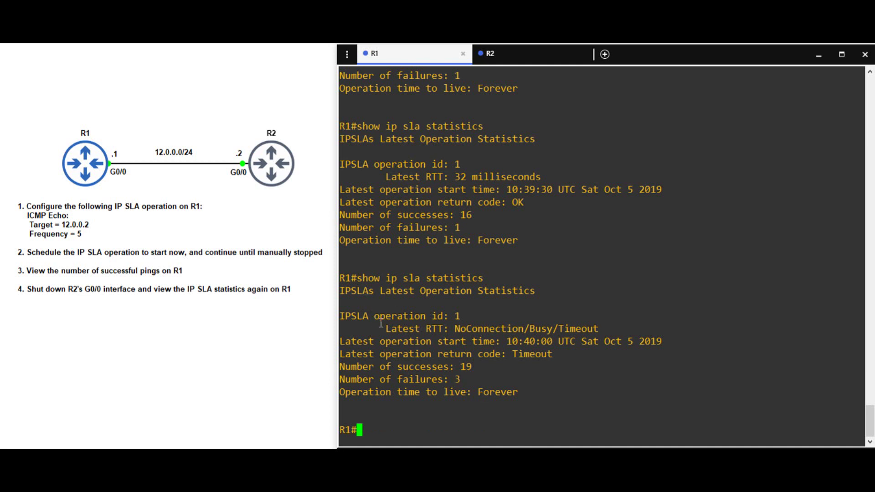
left_click_drag(384, 326, 603, 325)
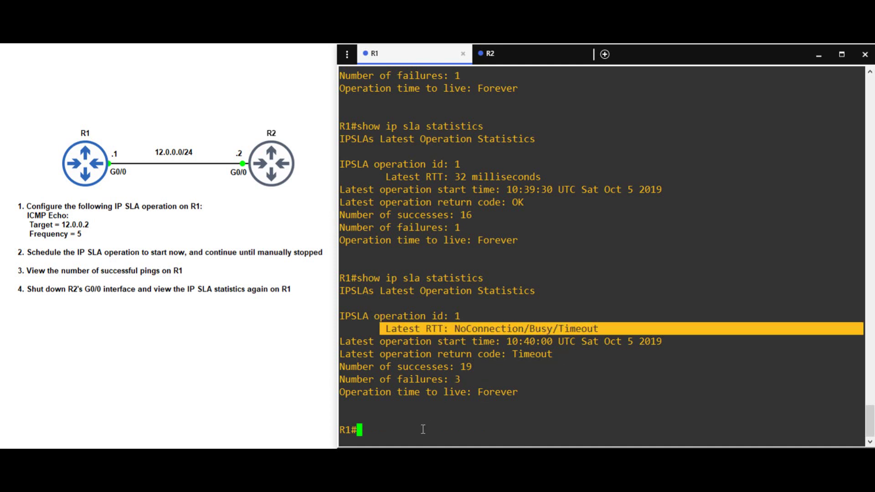
left_click(423, 430)
key("Up")
key("Return")
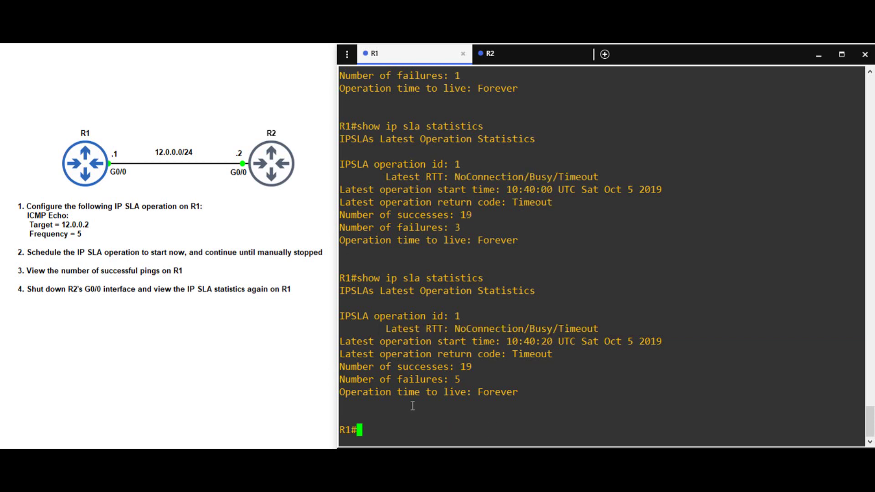
left_click_drag(456, 379, 466, 379)
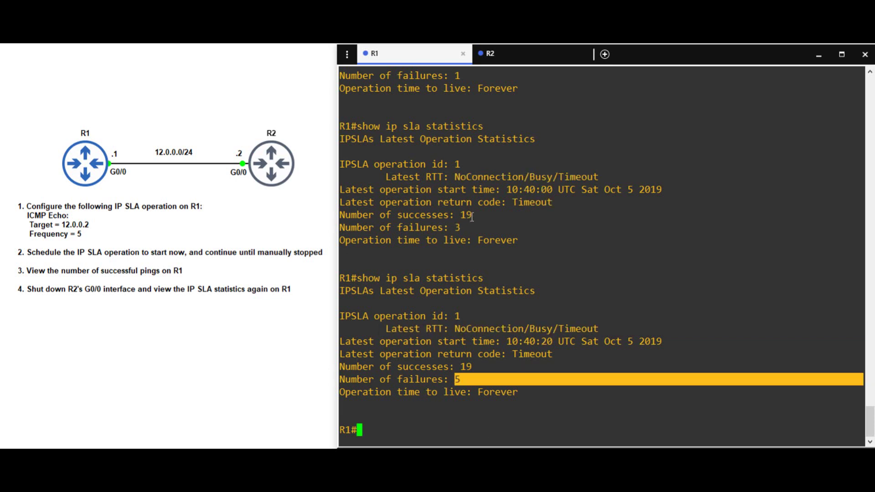
Step: Enter 'no shutdown' on R2's G0/0 interface, then return to R1's console
left_click(524, 58)
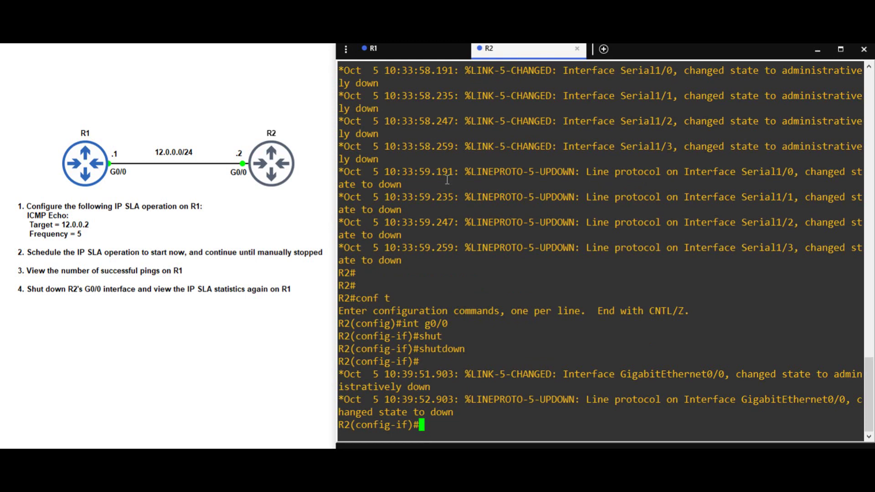
type("no shut")
key("Tab")
key("Return")
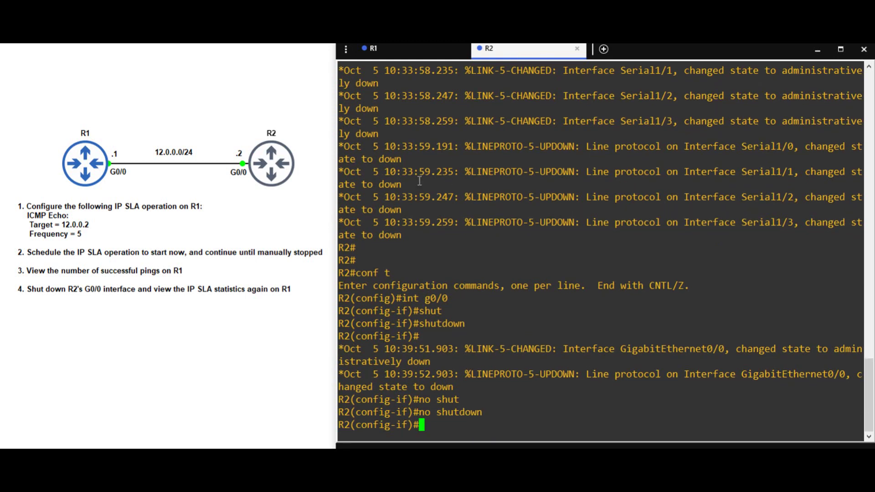
left_click(390, 52)
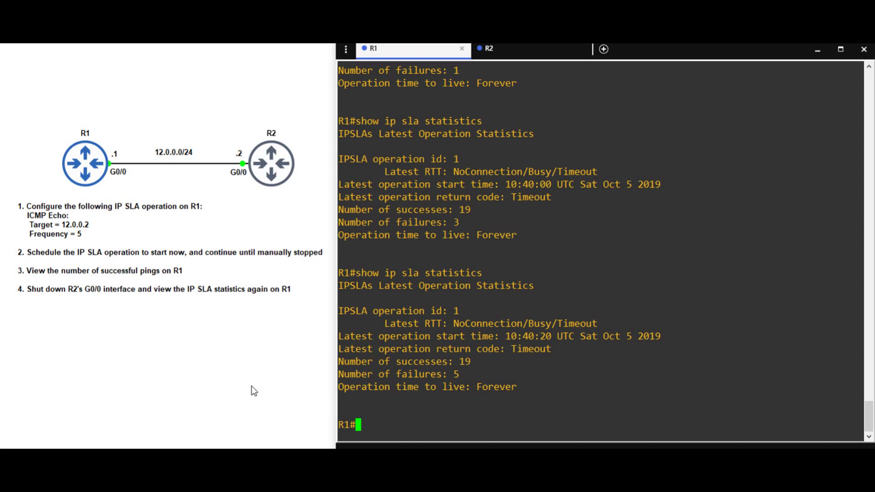
Step: Rerun 'show ip sla statistics', highlighting the 22 successes and the 40 ms Latest RTT
key("Up")
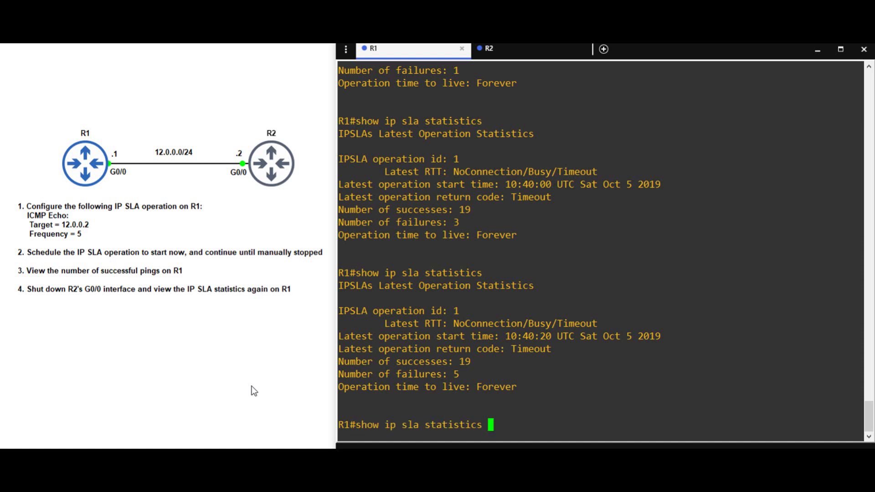
key("Return")
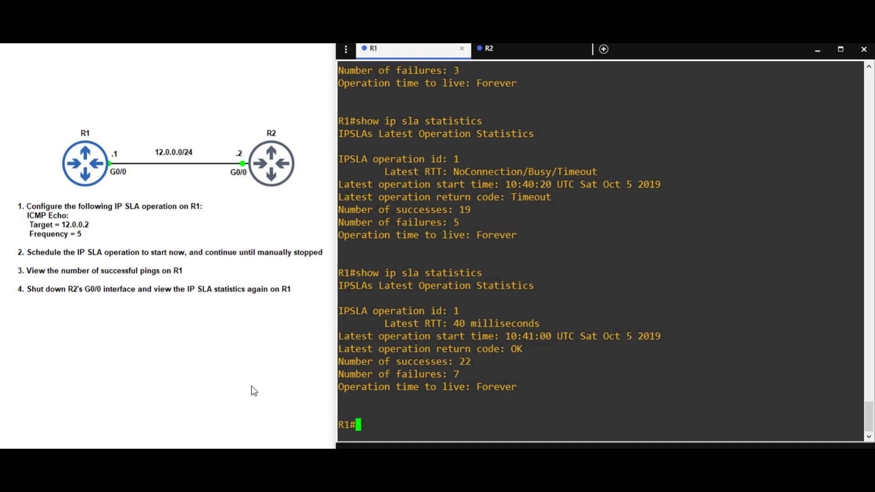
left_click_drag(456, 361, 476, 362)
left_click(461, 328)
left_click_drag(449, 323, 540, 323)
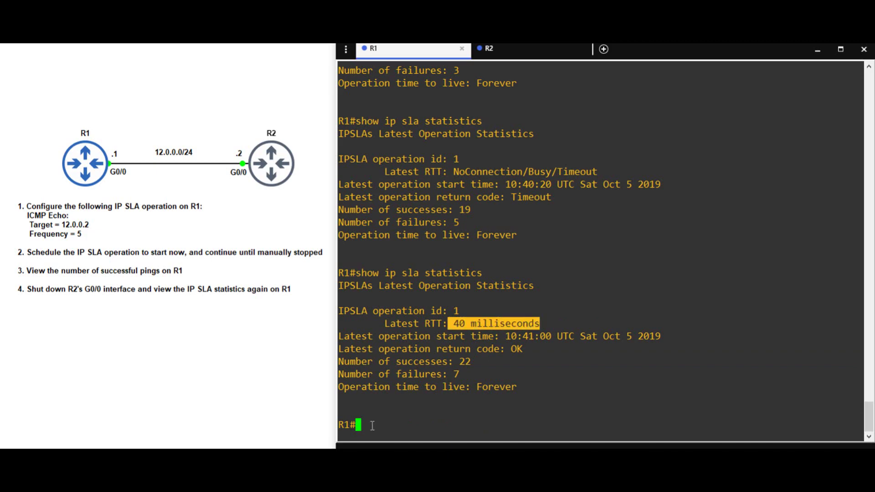
left_click(425, 392)
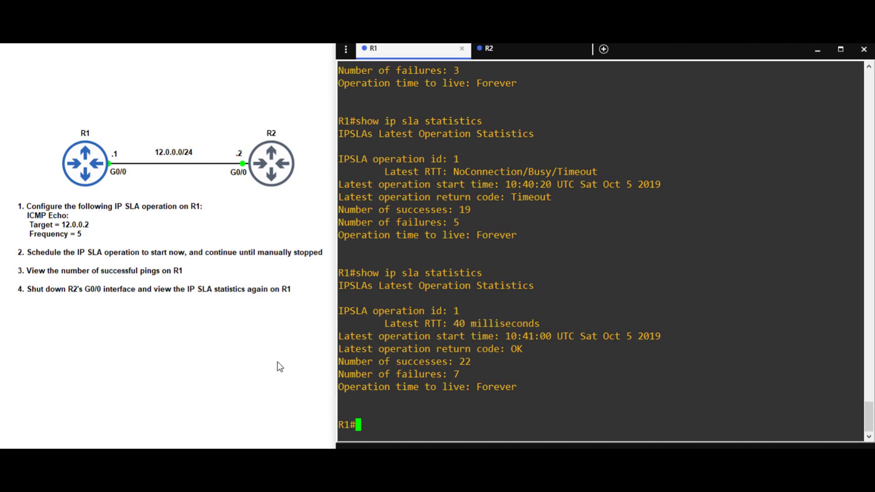